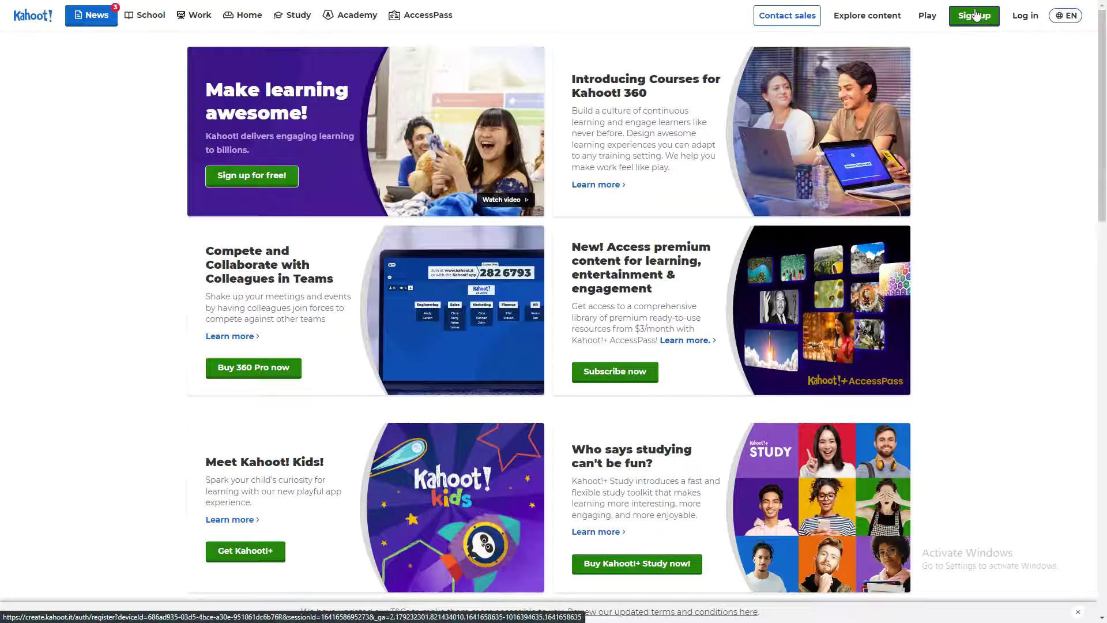
Sign up for a teacher account with higher education as the workplace, using a Google account.
{"action": "left_click", "coordinate": [975, 15]}
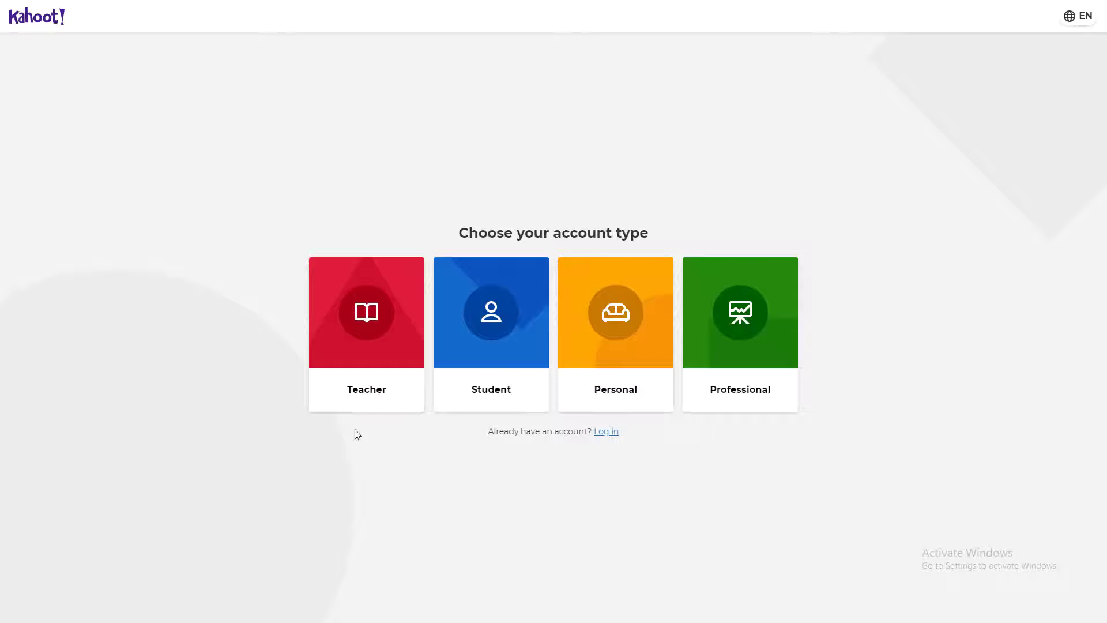
{"action": "left_click", "coordinate": [349, 343]}
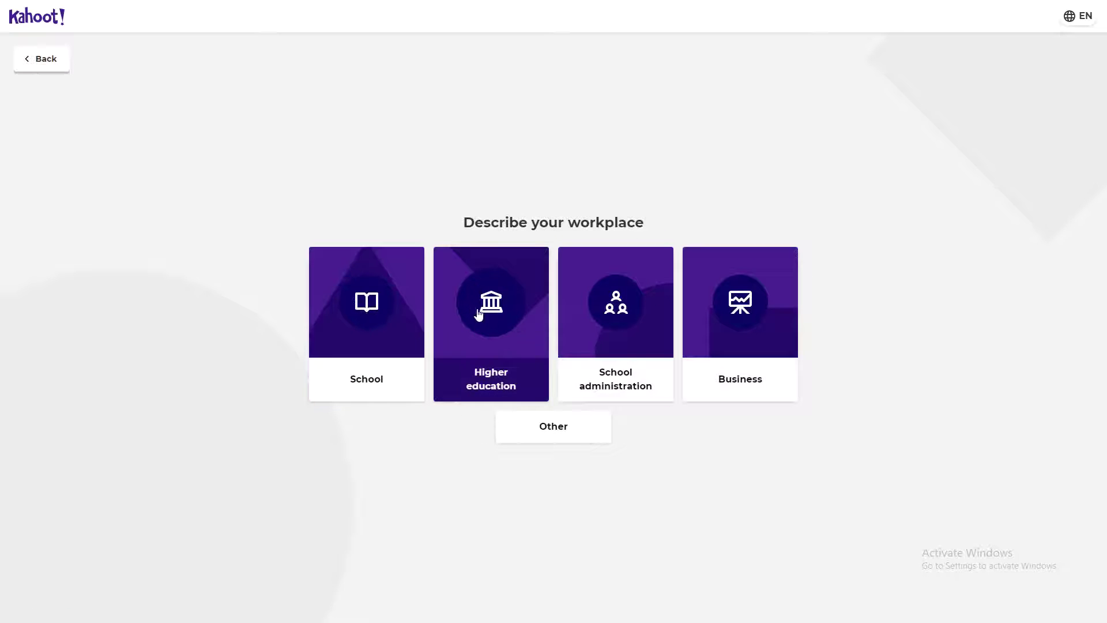
{"action": "left_click", "coordinate": [509, 342]}
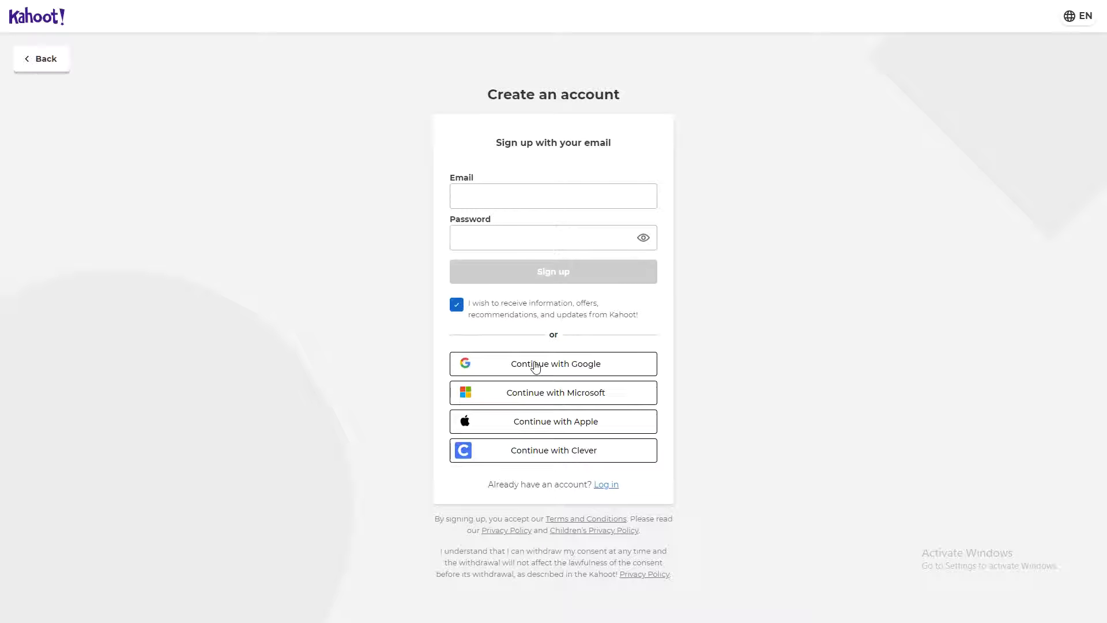
{"action": "left_click", "coordinate": [536, 364]}
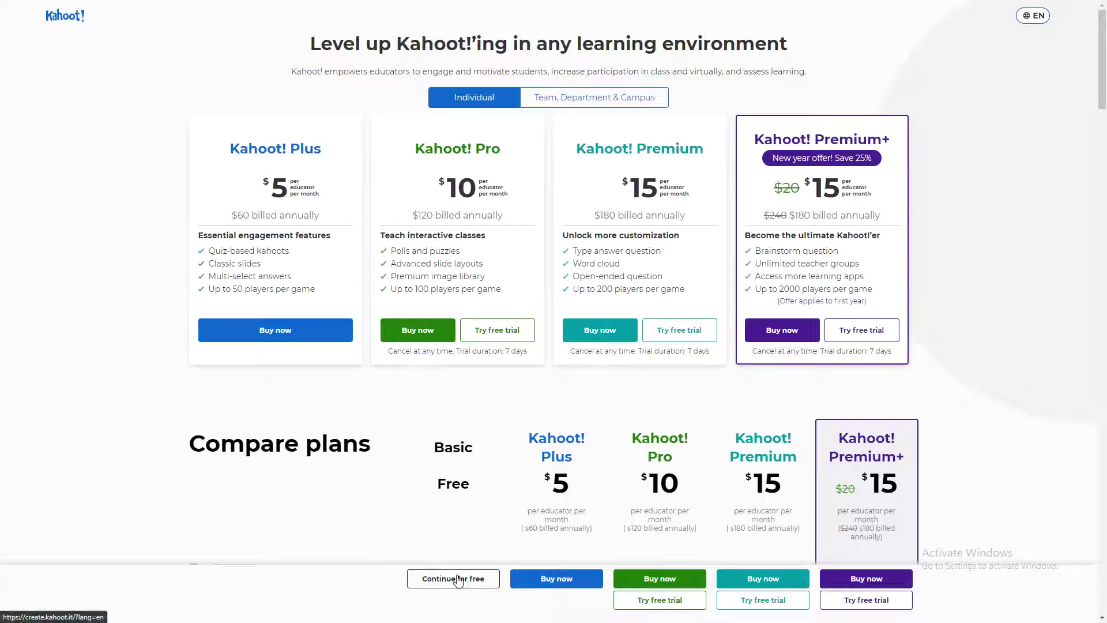
Continue with the free Basic plan and skip the welcome profile form for now.
{"action": "left_click", "coordinate": [458, 579]}
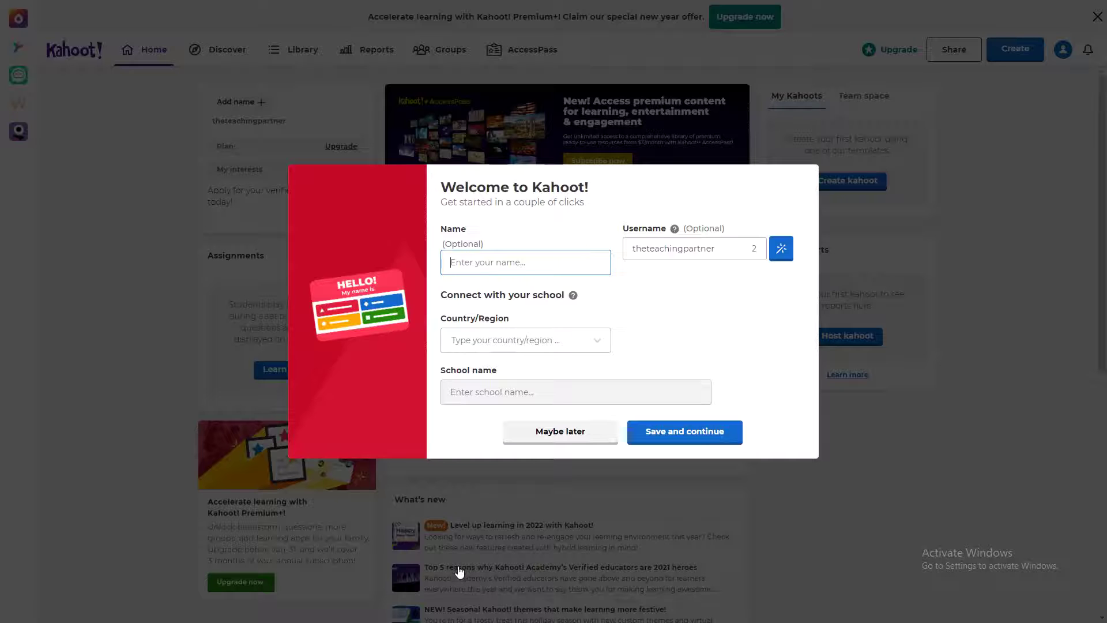
{"action": "left_click", "coordinate": [582, 437]}
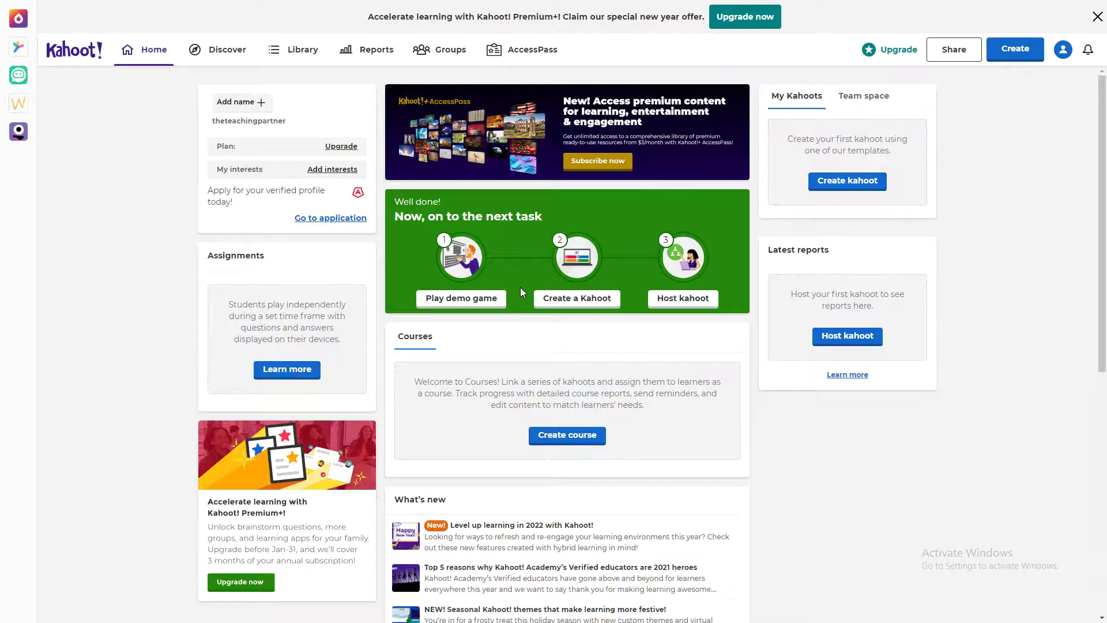
{"action": "scroll", "coordinate": [520, 288], "scroll_direction": "down", "scroll_amount": 2}
{"action": "scroll", "coordinate": [507, 294], "scroll_direction": "up", "scroll_amount": 2}
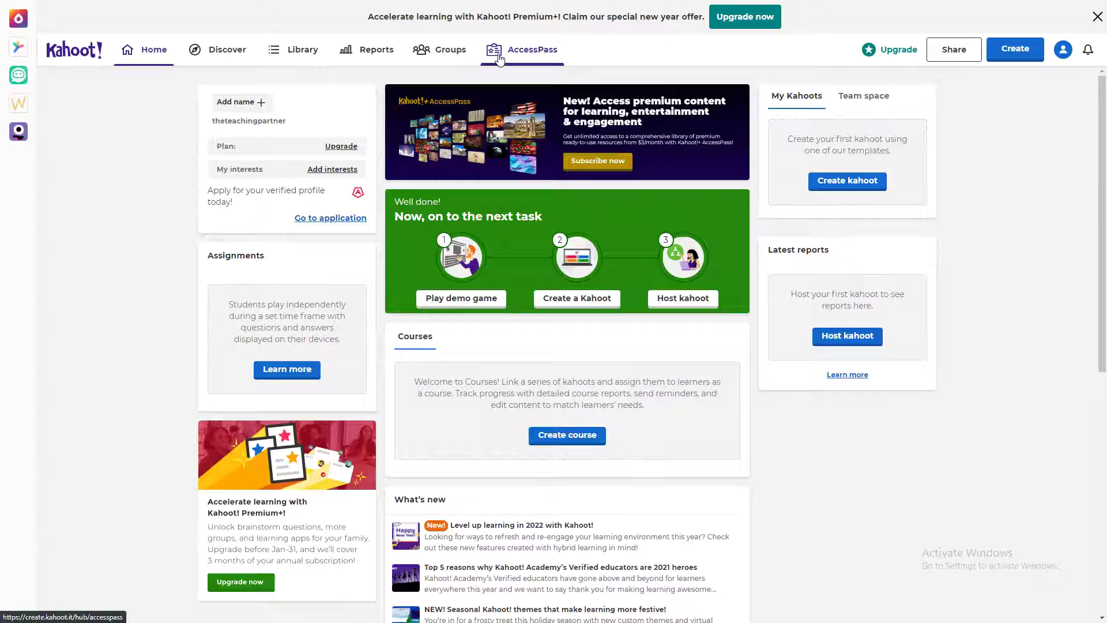
Add the profile name "Teaching Partner" to the account.
{"action": "left_click", "coordinate": [258, 107]}
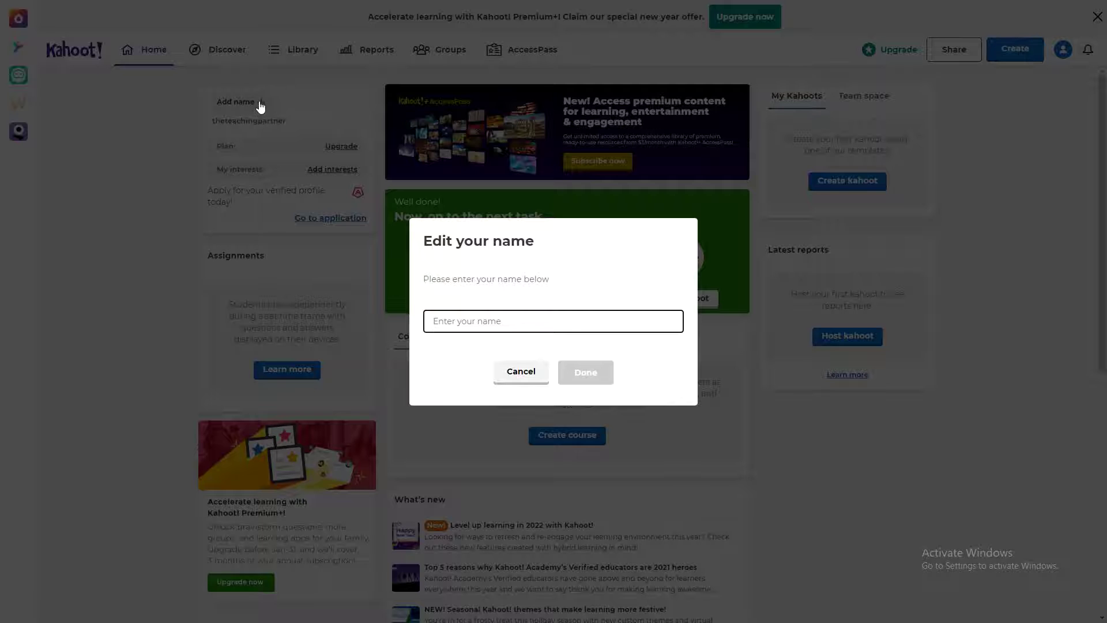
{"action": "type", "text": "Teaching T"}
{"action": "key", "text": "BackSpace"}
{"action": "type", "text": "Partner"}
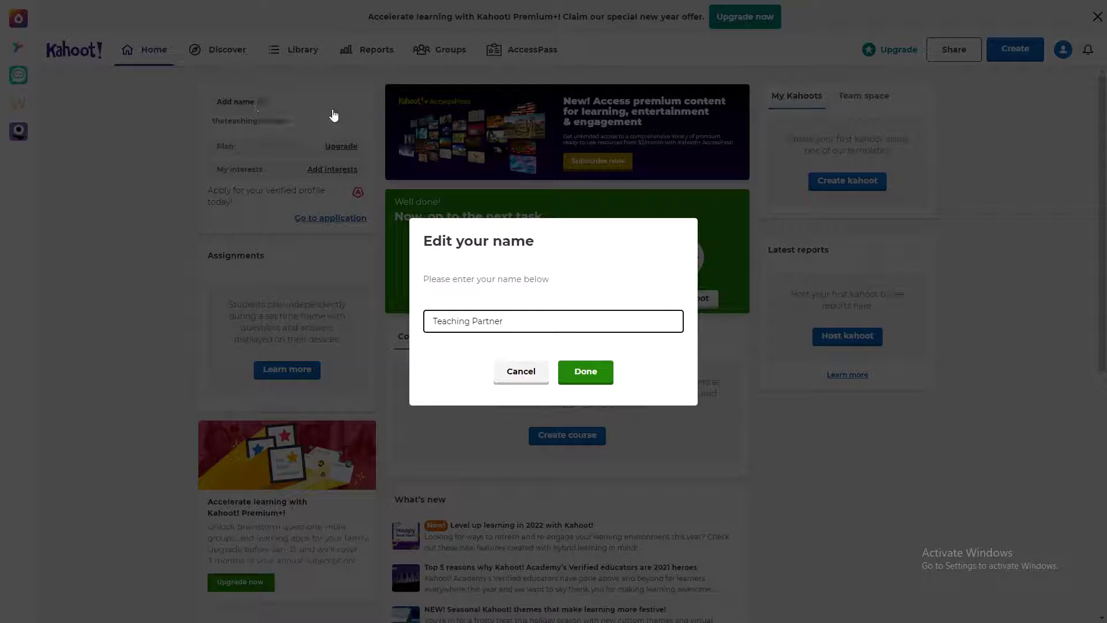
{"action": "left_click", "coordinate": [588, 373]}
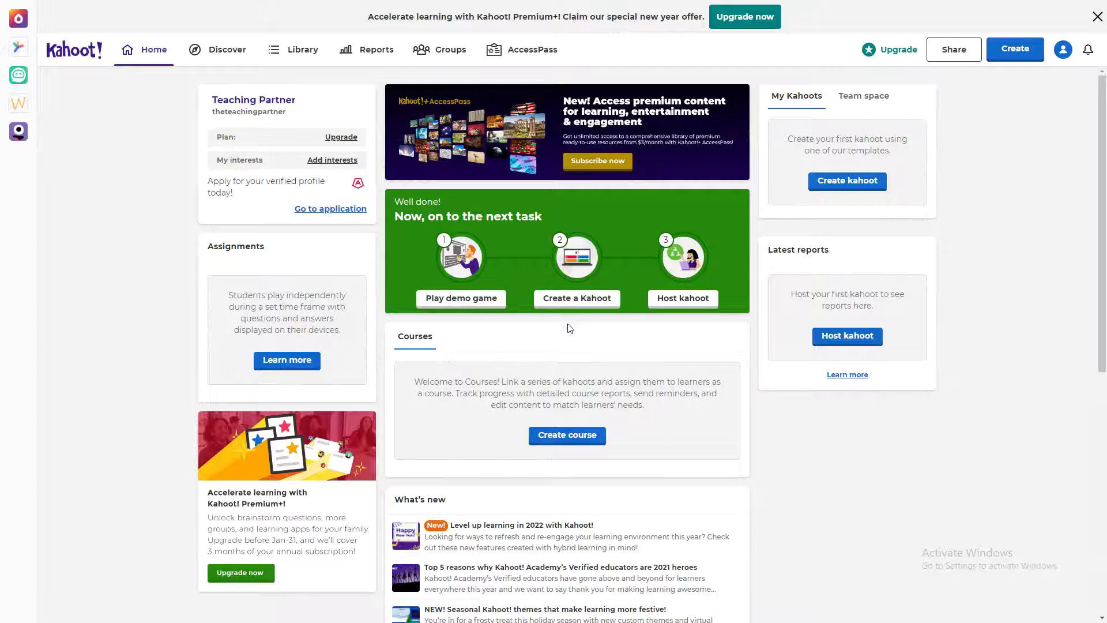
Look at the blank kahoot editor and its title and summary settings, leaving without saving.
{"action": "left_click", "coordinate": [601, 302]}
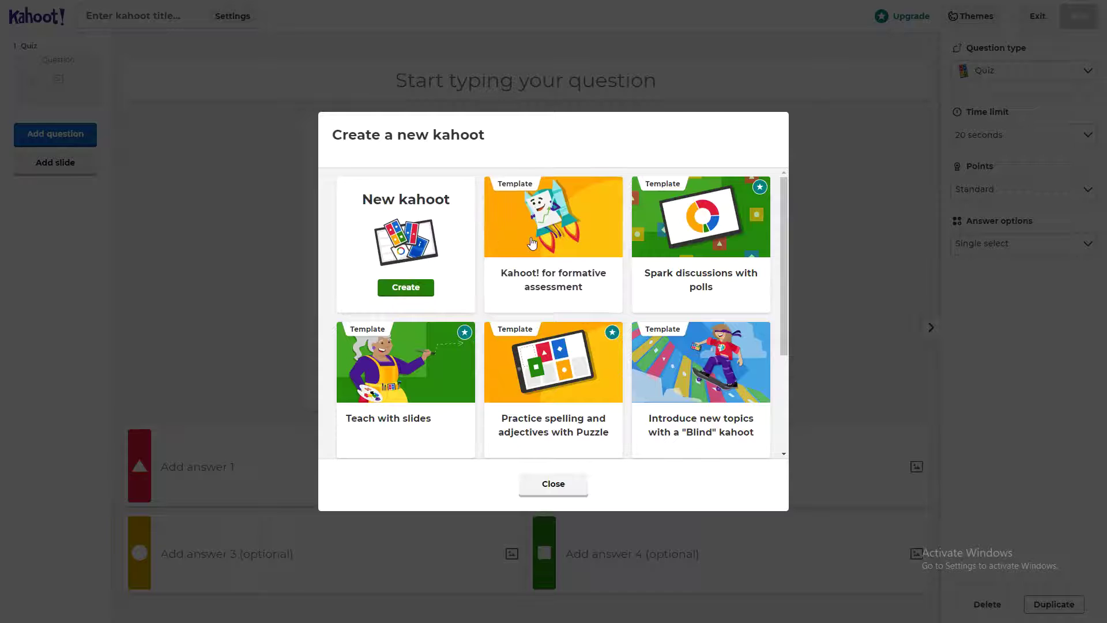
{"action": "left_click", "coordinate": [410, 288]}
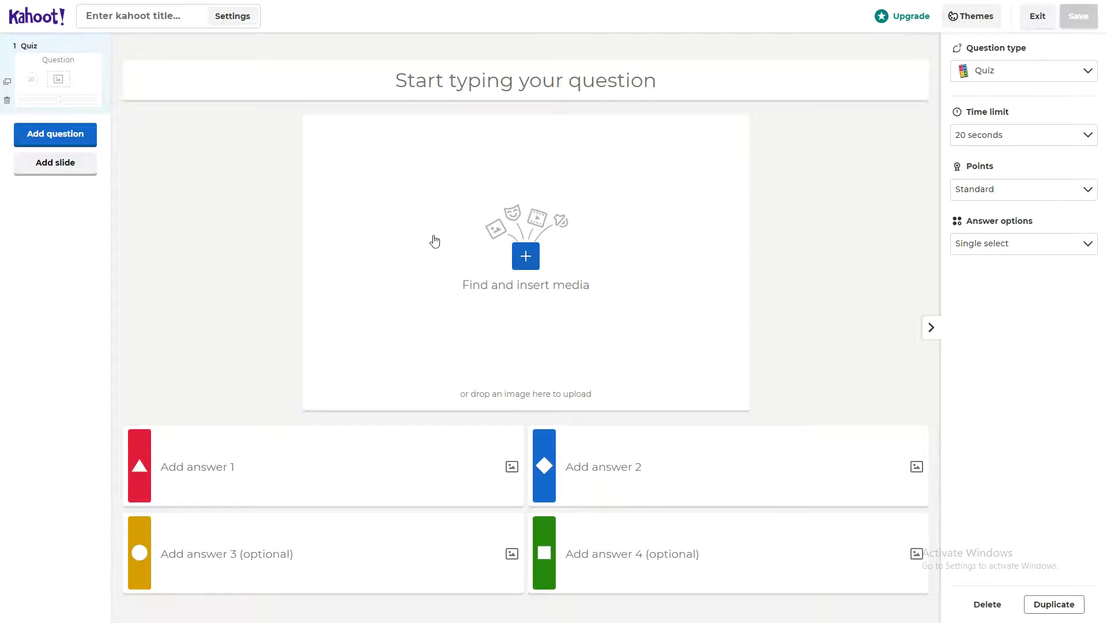
{"action": "left_click", "coordinate": [164, 23]}
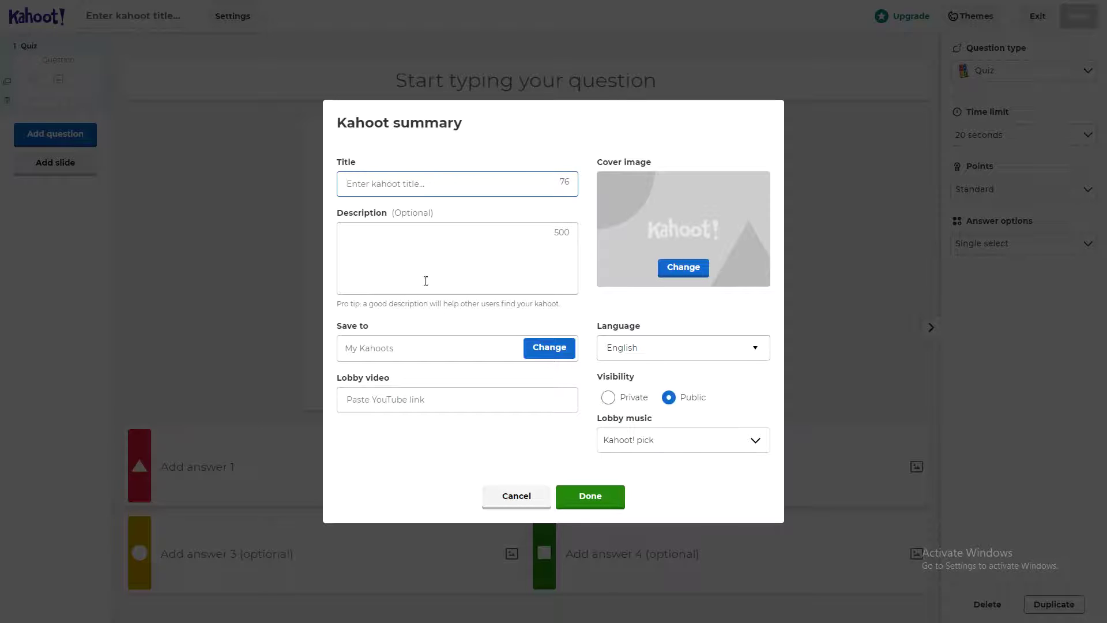
{"action": "left_click", "coordinate": [516, 502]}
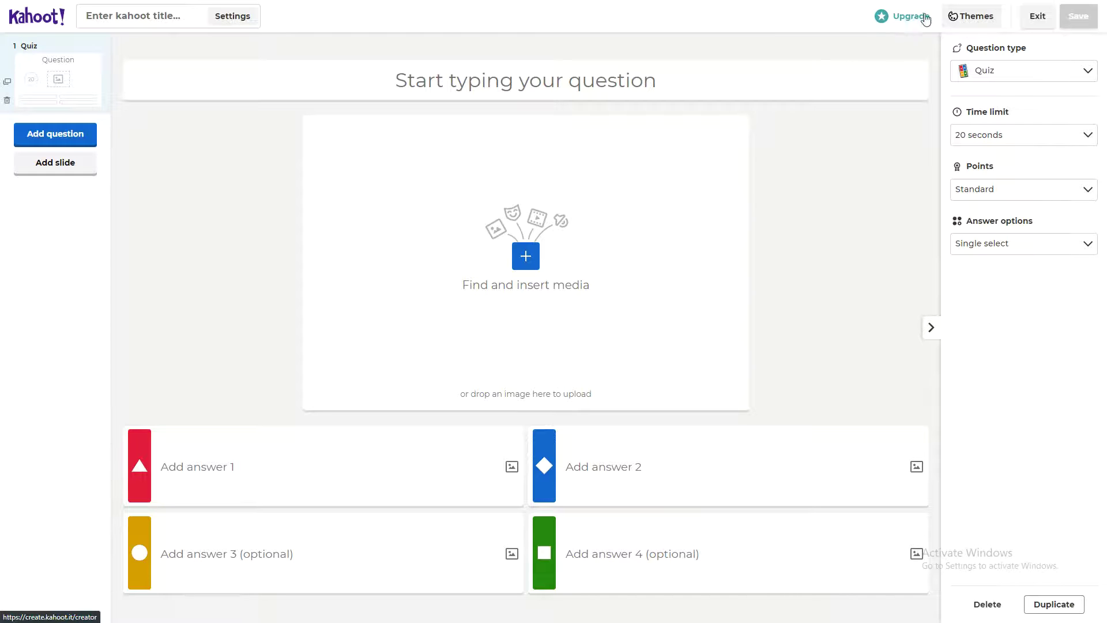
{"action": "left_click", "coordinate": [1037, 19]}
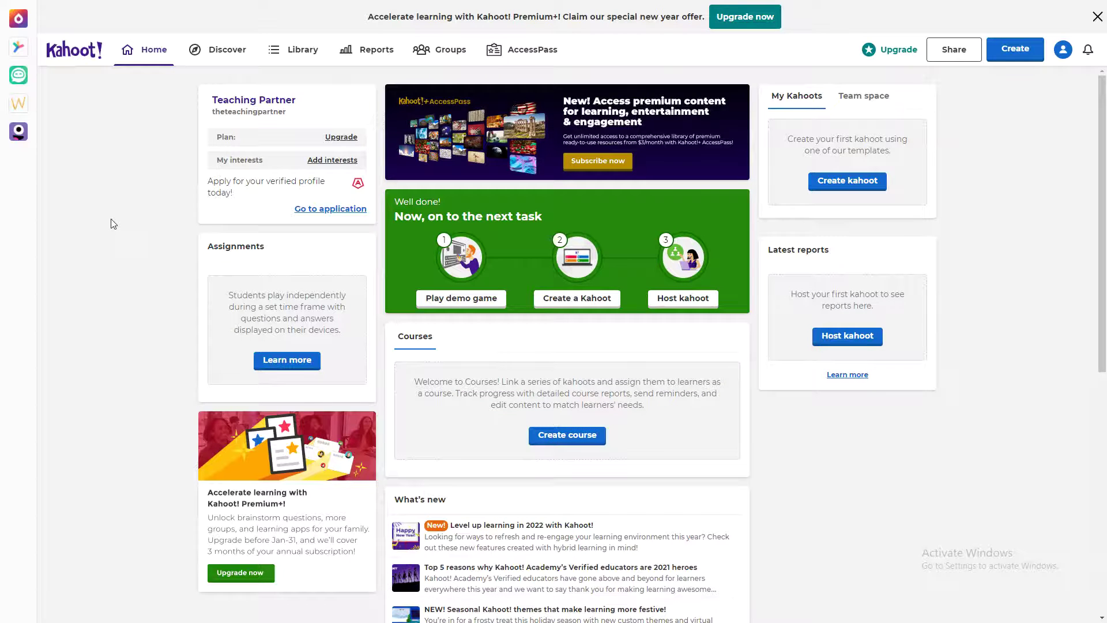
Examine the featured, partner, top-pick and recommended kahoots on the Discover page.
{"action": "left_click", "coordinate": [236, 53]}
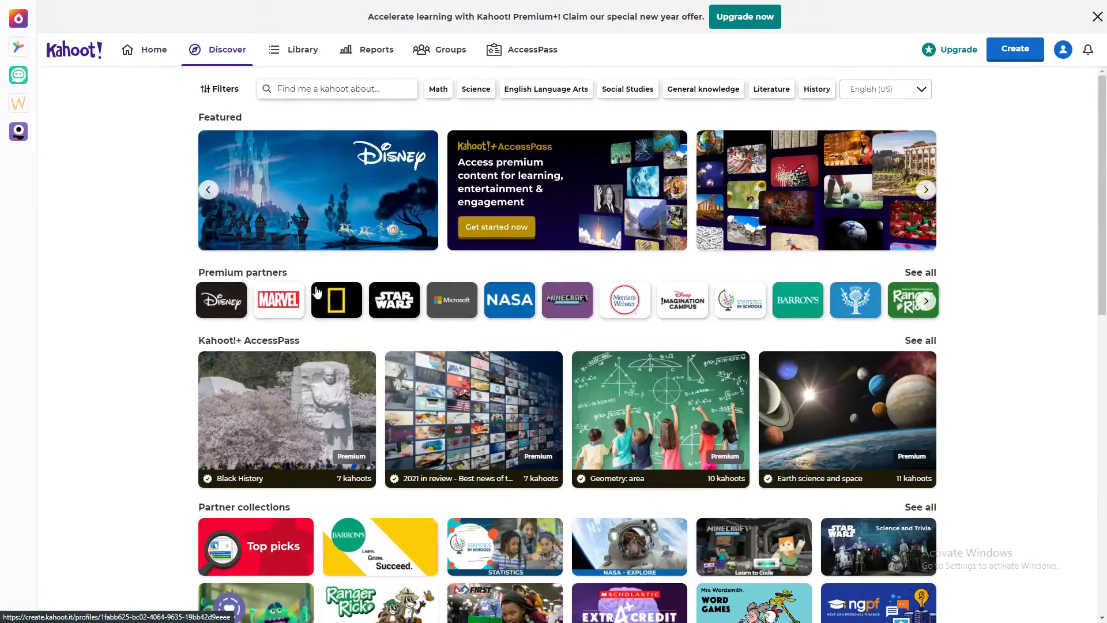
{"action": "scroll", "coordinate": [329, 305], "scroll_direction": "down", "scroll_amount": 1}
{"action": "scroll", "coordinate": [430, 321], "scroll_direction": "down", "scroll_amount": 6}
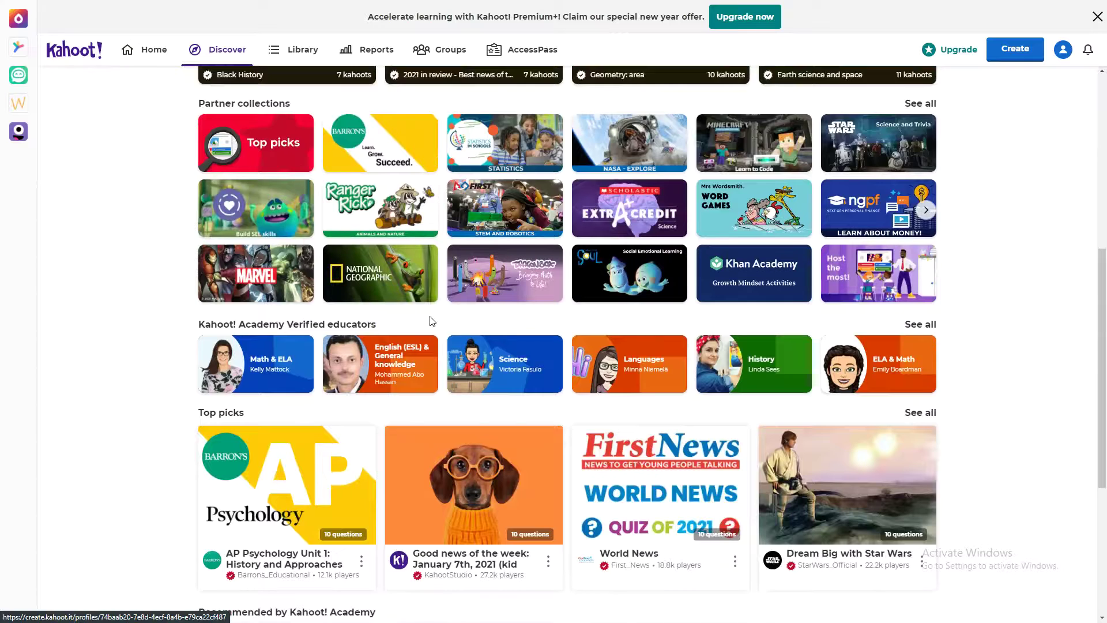
{"action": "scroll", "coordinate": [431, 320], "scroll_direction": "down", "scroll_amount": 3}
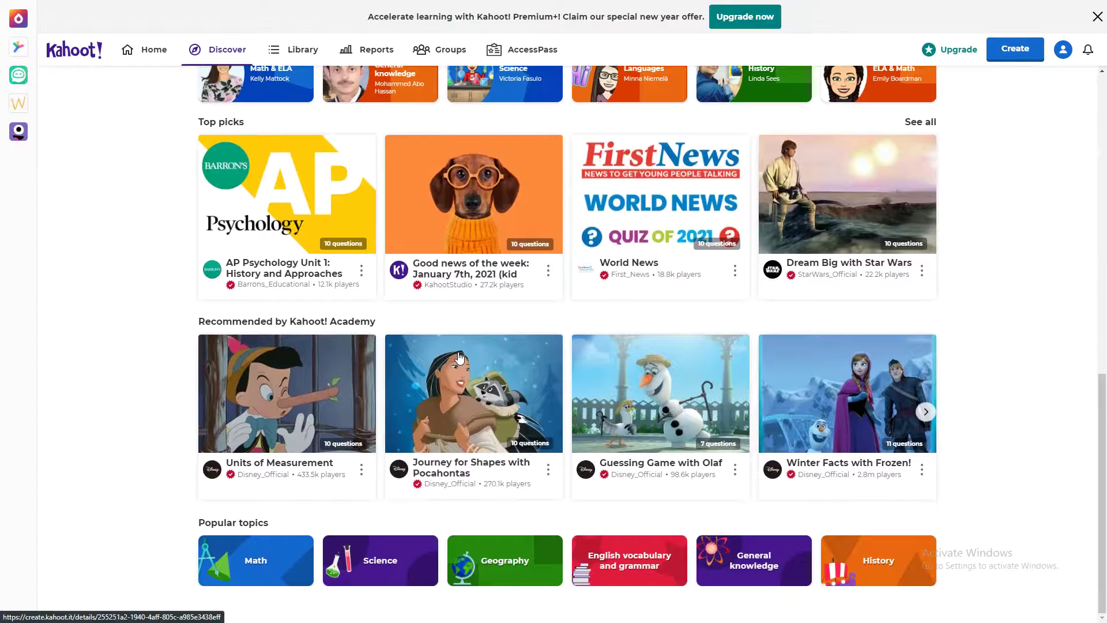
{"action": "scroll", "coordinate": [435, 407], "scroll_direction": "up", "scroll_amount": 2}
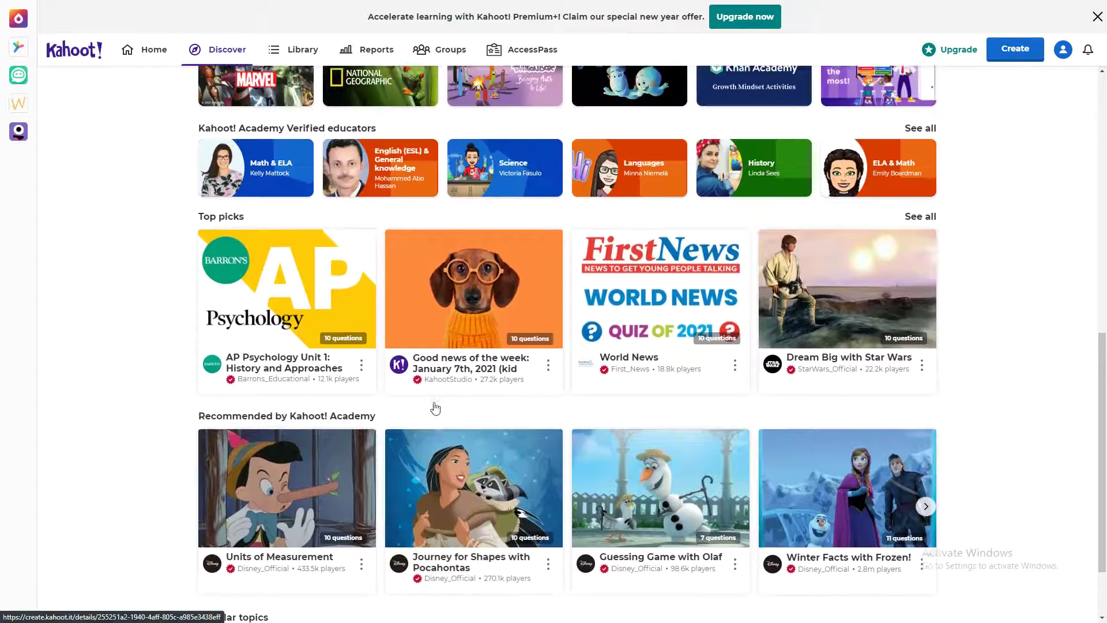
{"action": "scroll", "coordinate": [341, 332], "scroll_direction": "up", "scroll_amount": 10}
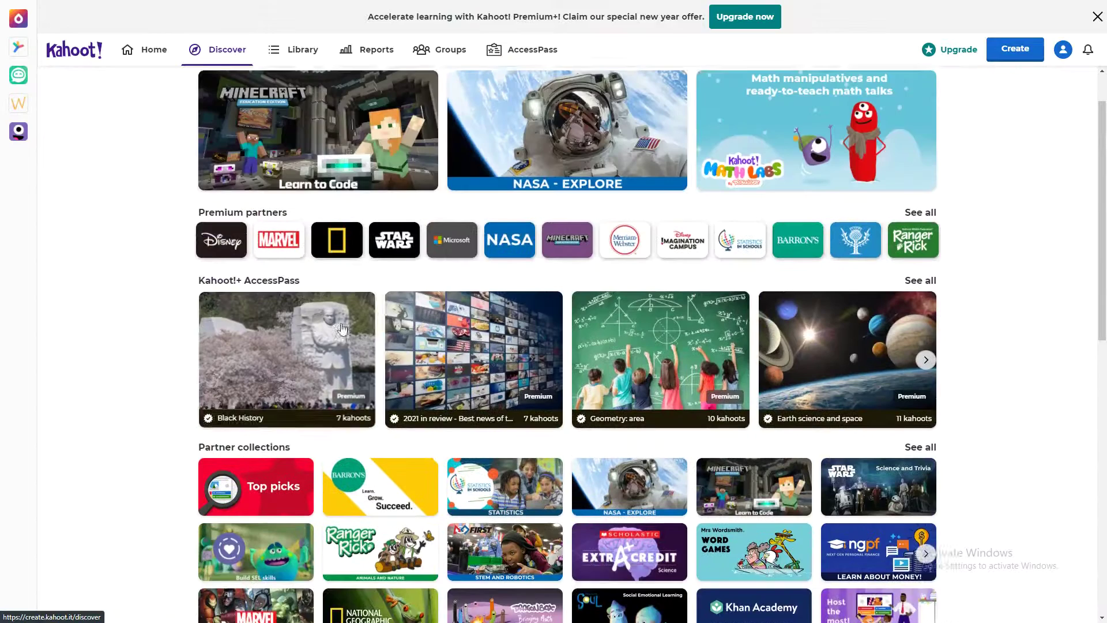
Search for "science" kahoots and open the "Celebrate Earth Month!" quiz.
{"action": "scroll", "coordinate": [342, 328], "scroll_direction": "up", "scroll_amount": 1}
{"action": "left_click", "coordinate": [369, 92]}
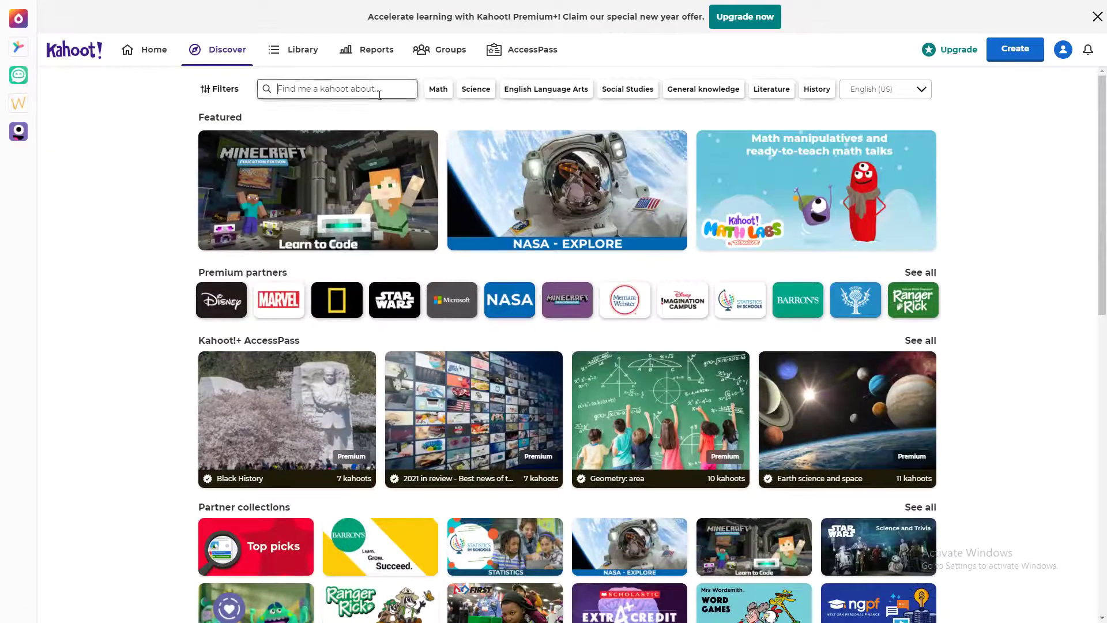
{"action": "type", "text": "science"}
{"action": "key", "text": "Return"}
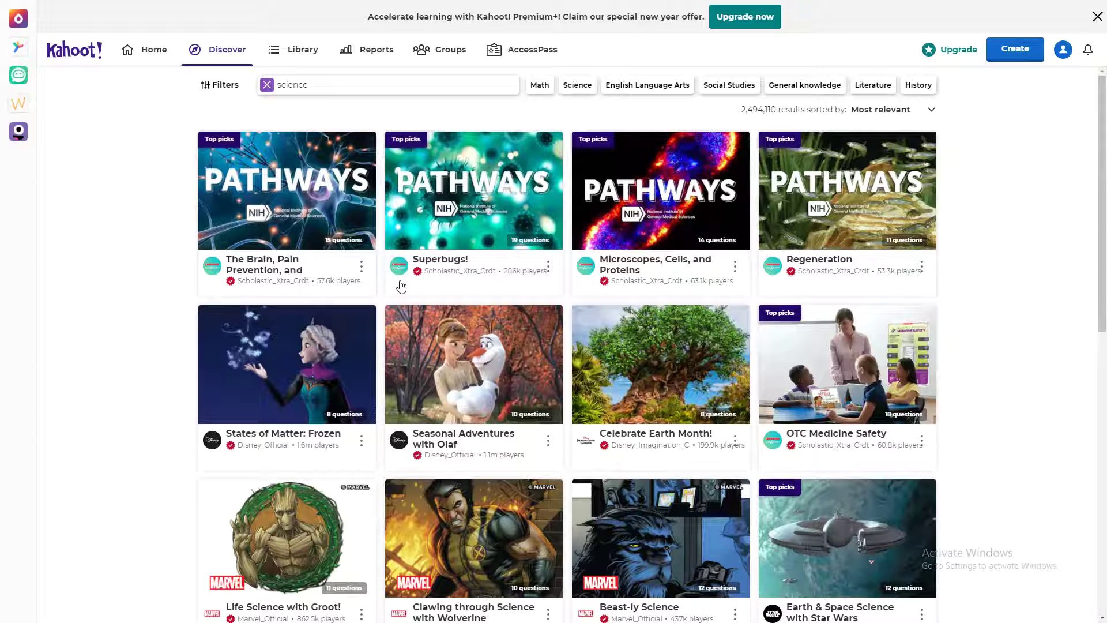
{"action": "scroll", "coordinate": [568, 337], "scroll_direction": "down", "scroll_amount": 1}
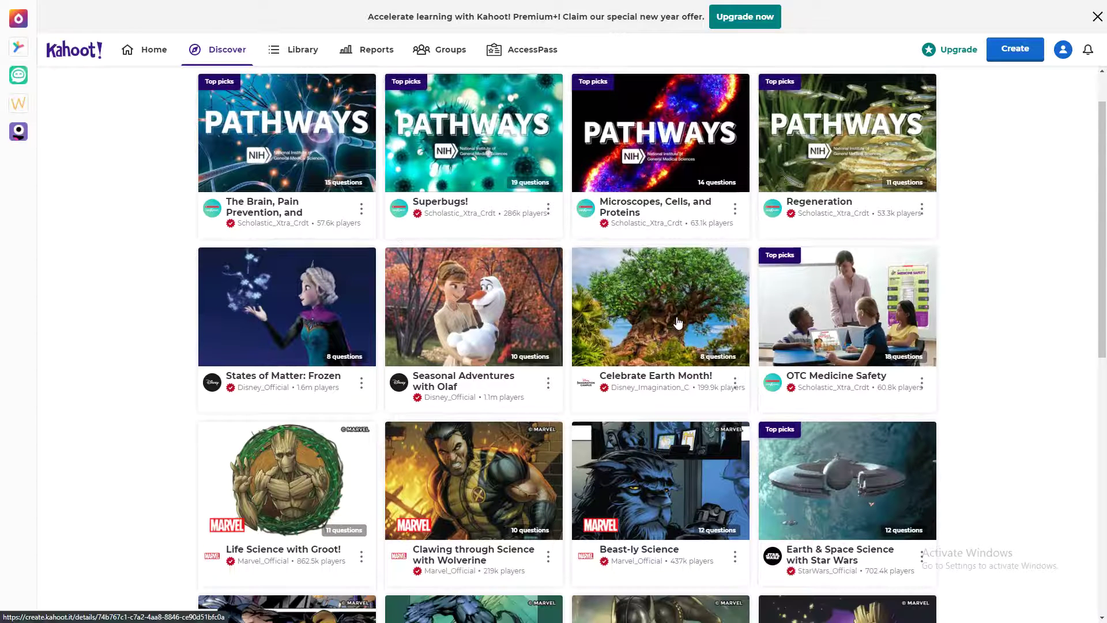
{"action": "left_click", "coordinate": [678, 323]}
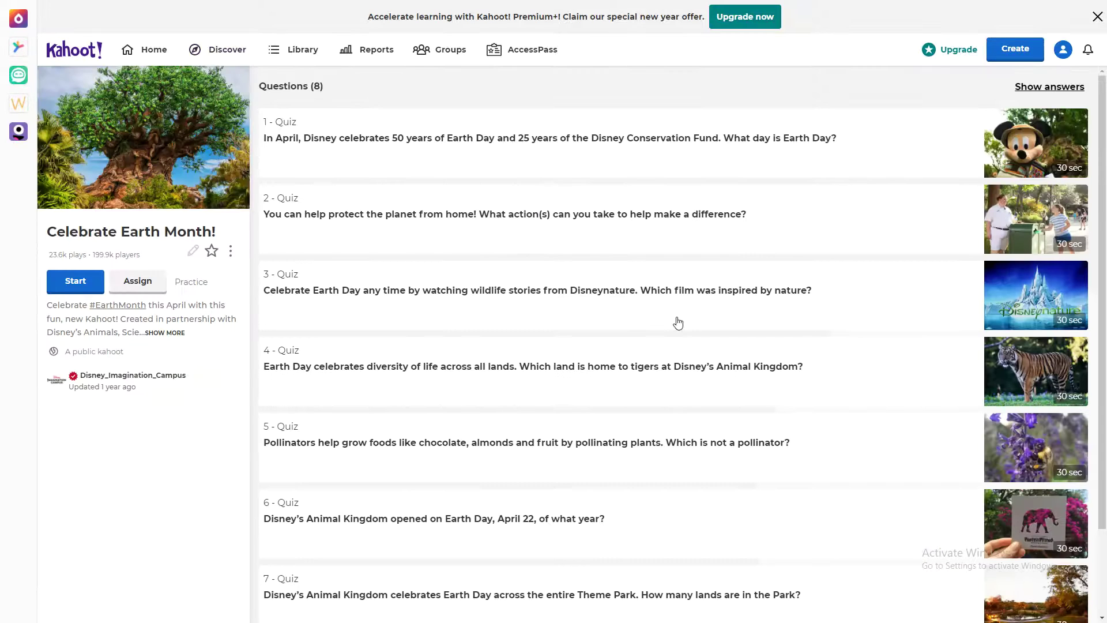
Show the answers of the "Celebrate Earth Month!" quiz and review its questions.
{"action": "scroll", "coordinate": [455, 339], "scroll_direction": "down", "scroll_amount": 2}
{"action": "scroll", "coordinate": [487, 334], "scroll_direction": "up", "scroll_amount": 2}
{"action": "left_click", "coordinate": [1032, 87]}
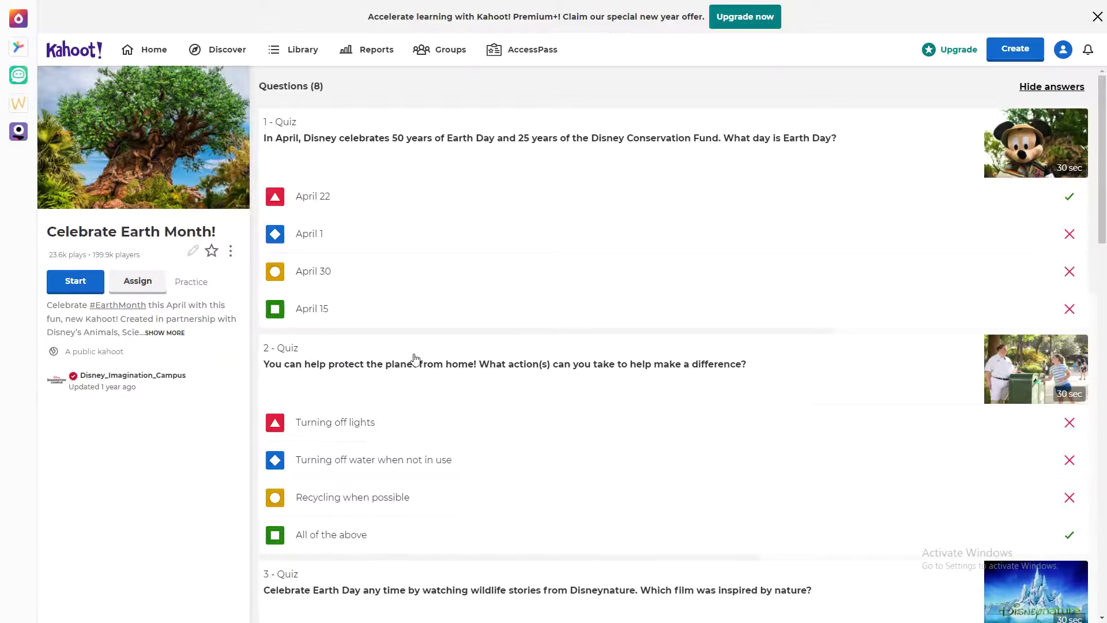
{"action": "scroll", "coordinate": [312, 393], "scroll_direction": "down", "scroll_amount": 10}
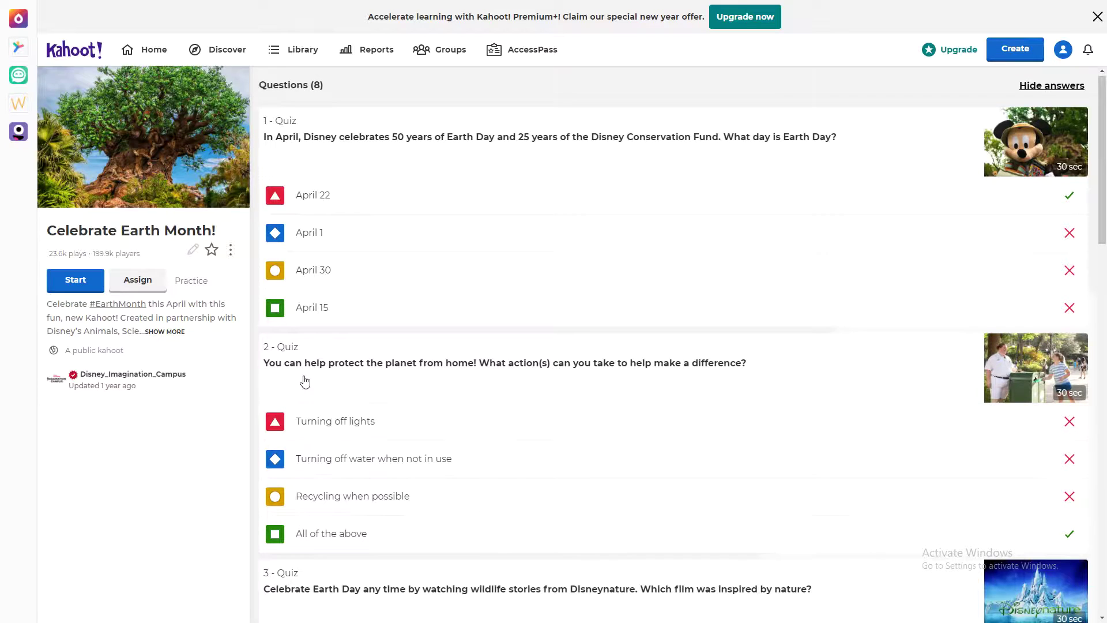
{"action": "scroll", "coordinate": [378, 448], "scroll_direction": "down", "scroll_amount": 8}
{"action": "scroll", "coordinate": [390, 448], "scroll_direction": "up", "scroll_amount": 20}
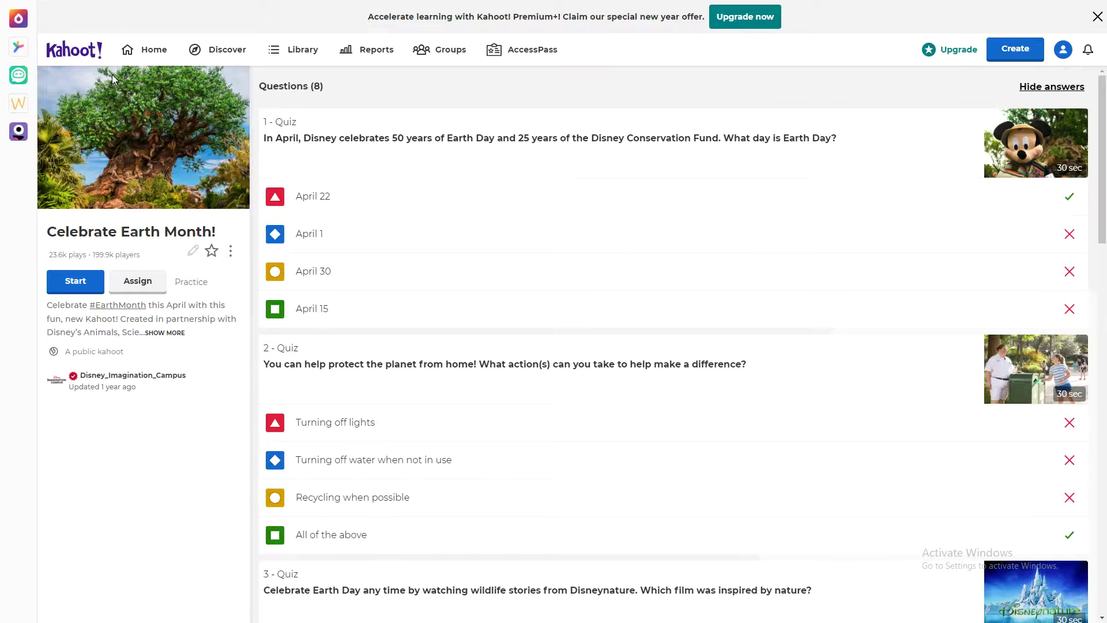
Look over the Reports and Library pages, and return to the home page.
{"action": "left_click", "coordinate": [145, 49]}
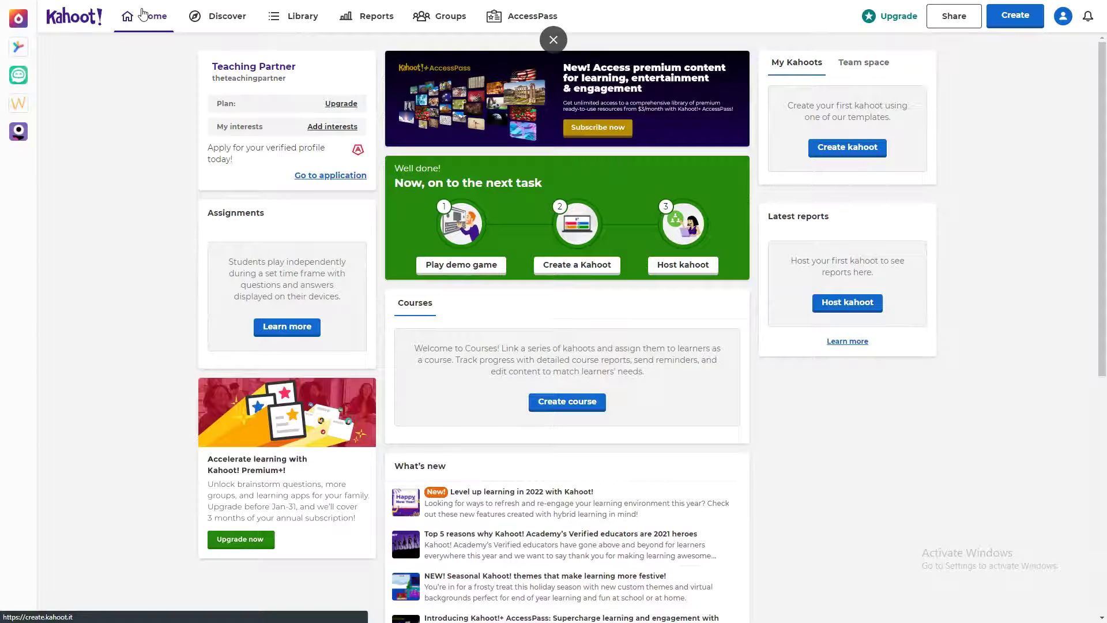
{"action": "left_click", "coordinate": [380, 22]}
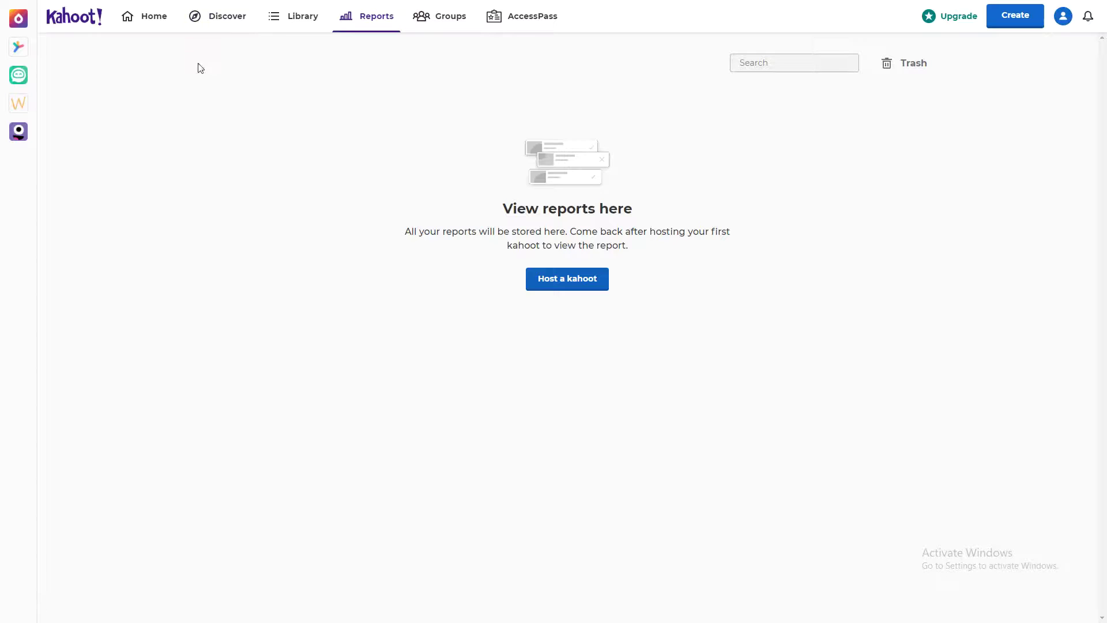
{"action": "left_click", "coordinate": [225, 17]}
{"action": "left_click", "coordinate": [293, 22]}
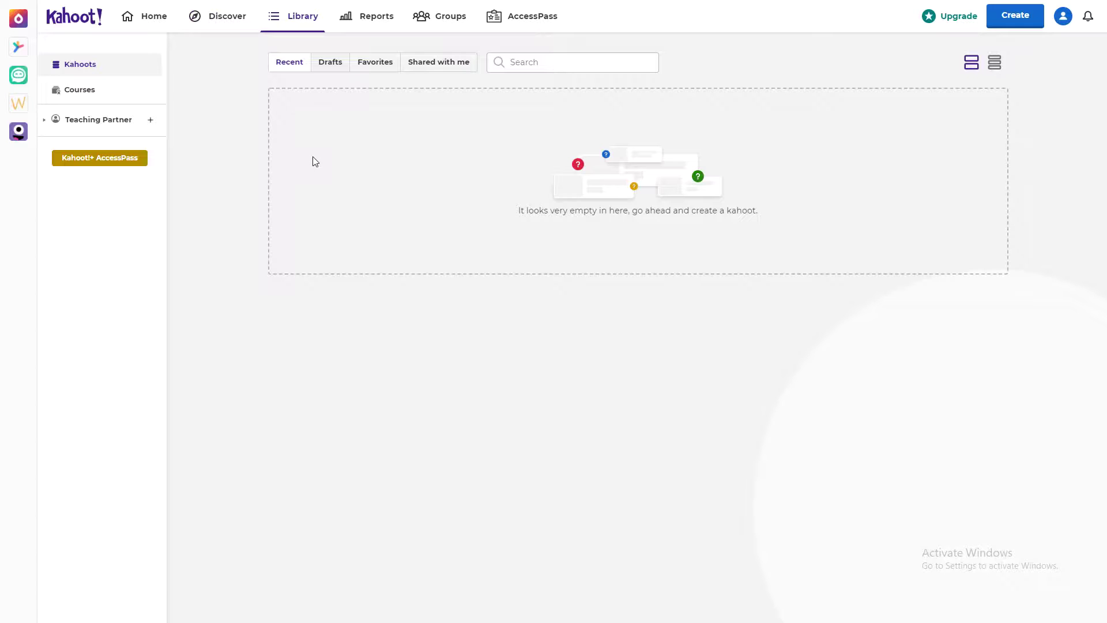
{"action": "left_click", "coordinate": [142, 16]}
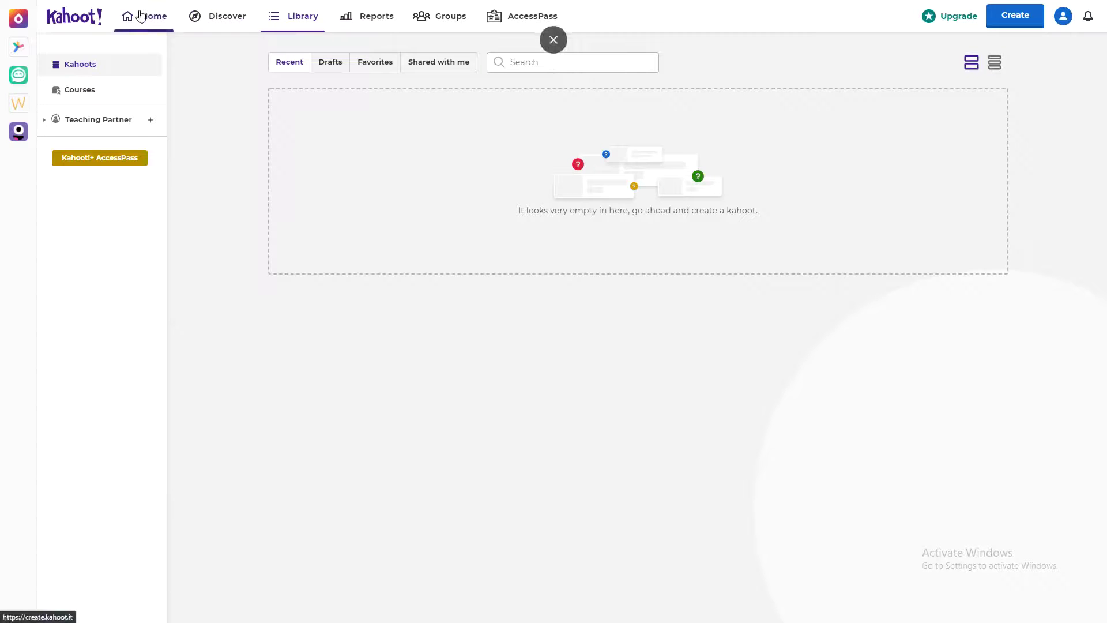